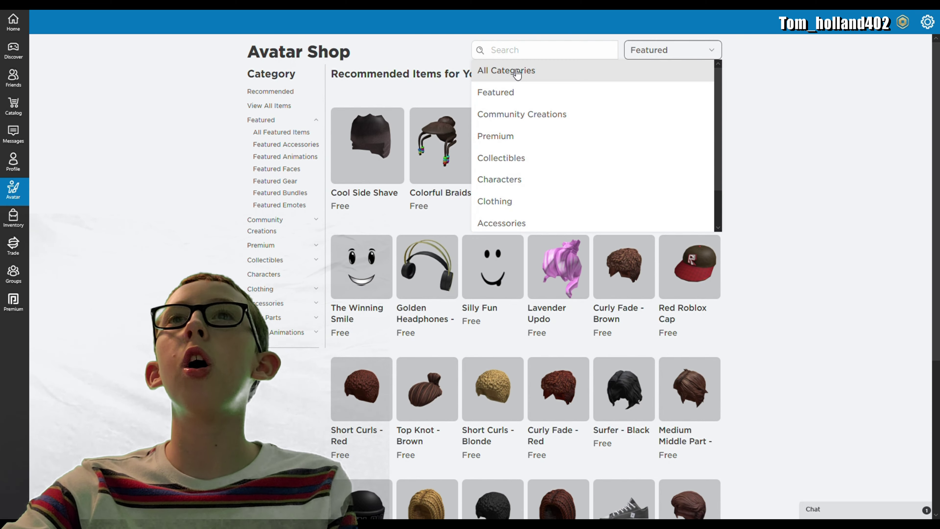
Step: Search all categories of the Avatar Shop for "movie sonic"
click(517, 71)
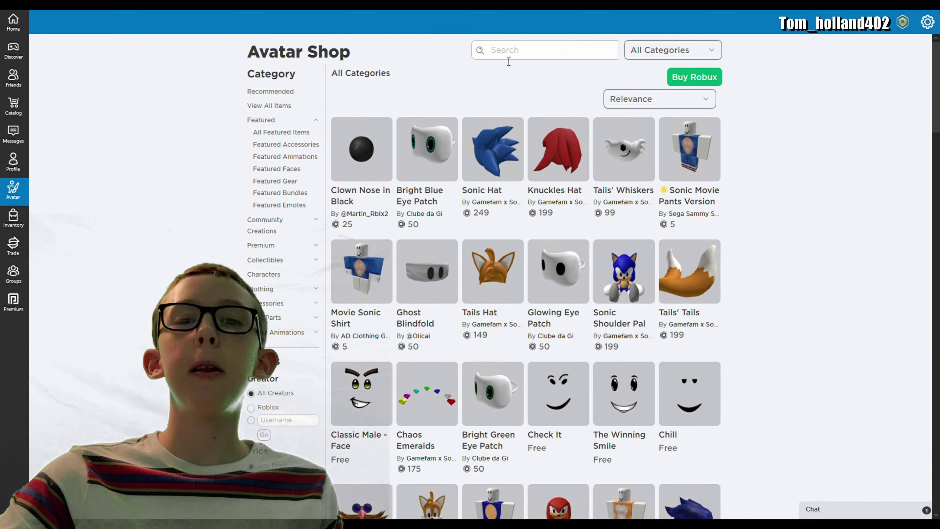
text(mov)
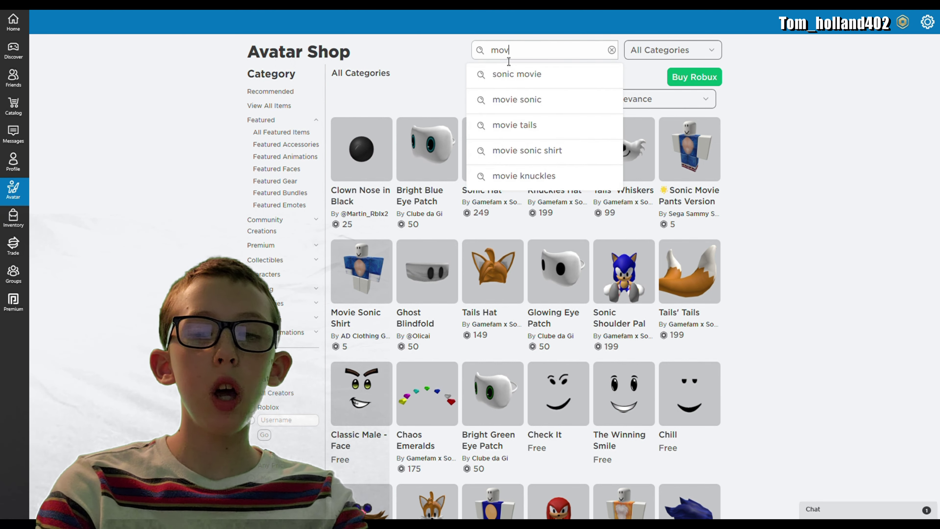
text(ie sonic)
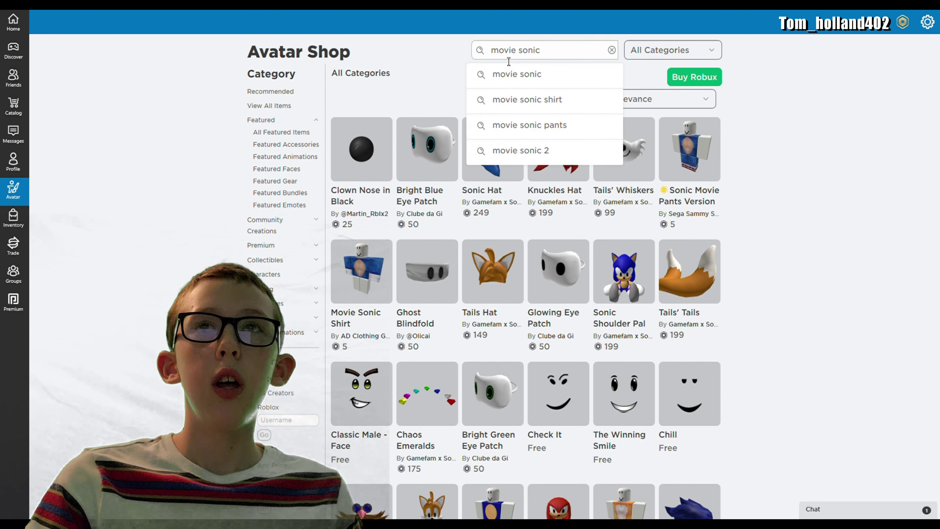
key(Return)
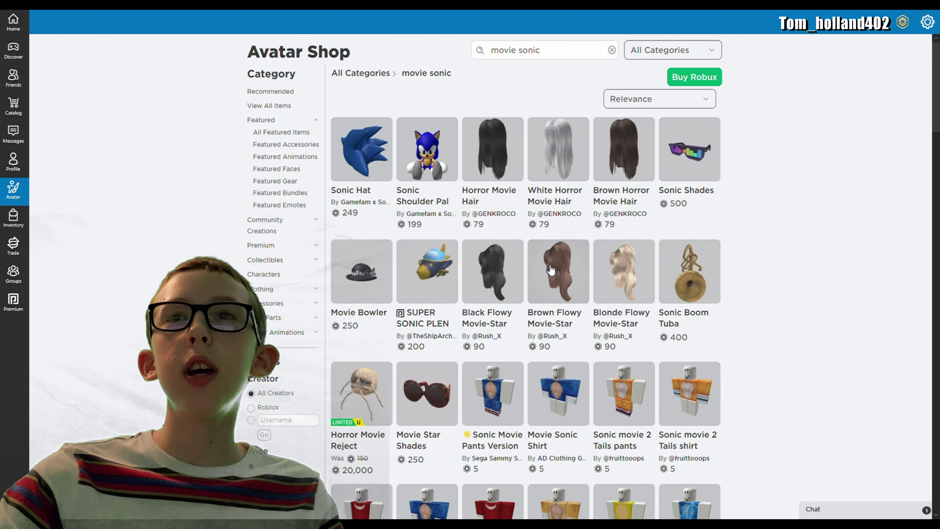
Step: Open the Movie Sonic Shirt from the search results and try it on
scroll(513, 293, down, 4)
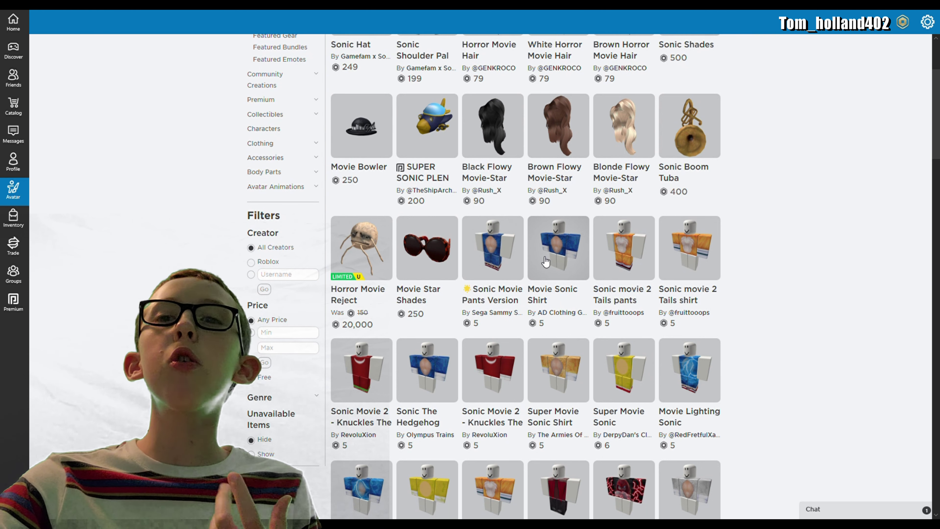
click(520, 286)
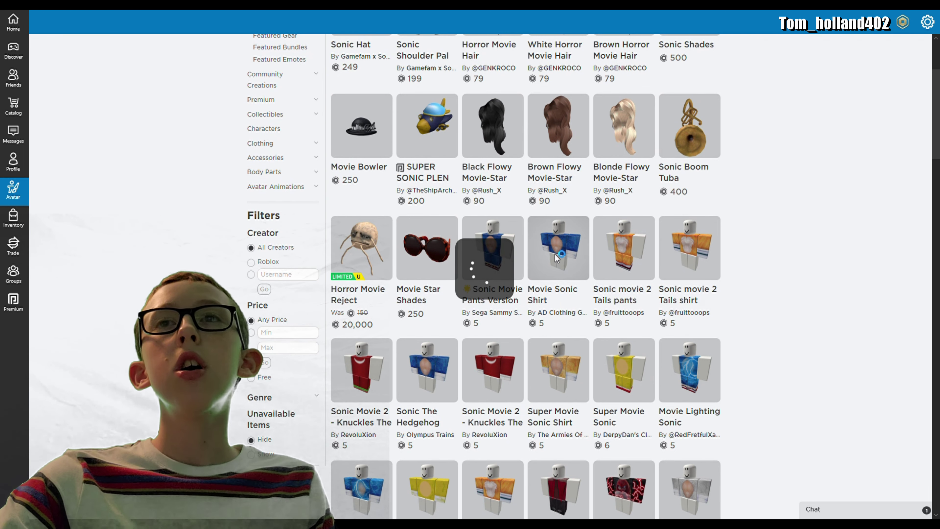
click(563, 243)
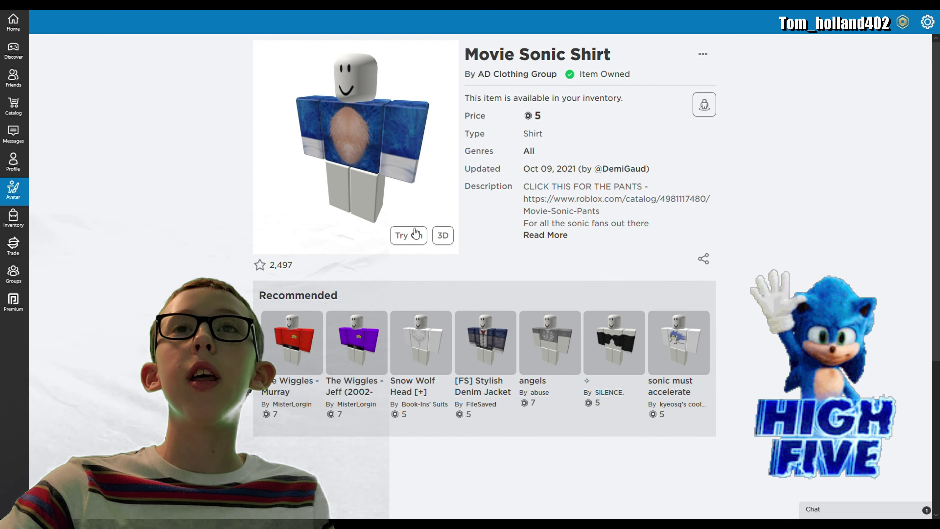
click(416, 236)
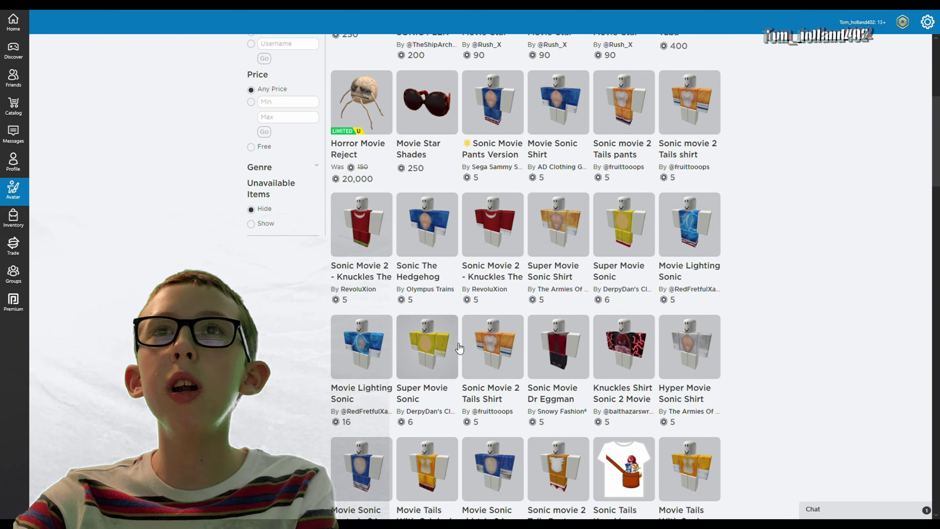
Step: Open the Sonic Movie Pants Version dos (Official) item and try the pants on
scroll(459, 348, up, 2)
click(491, 195)
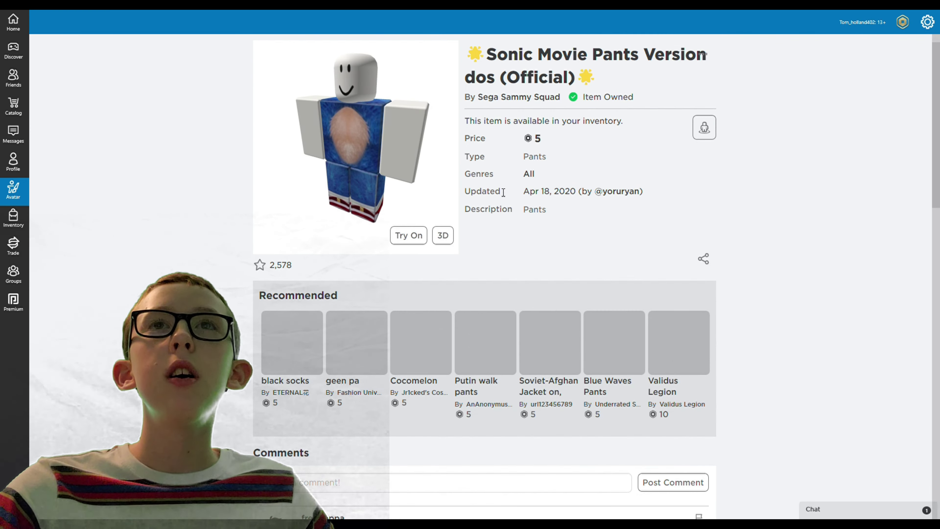
click(409, 236)
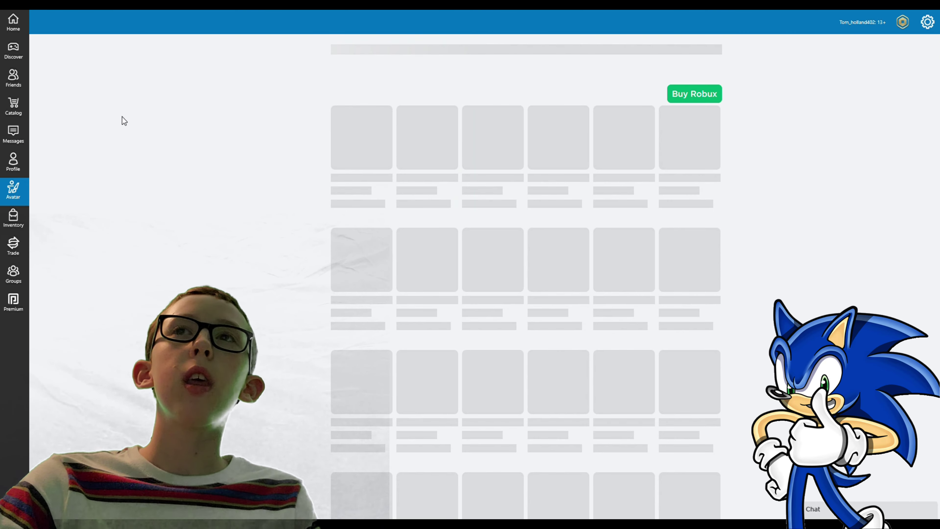
Step: Open the Sonic Hat from the "movie sonic" results, try it on the avatar and take it off again
scroll(643, 144, down, 5)
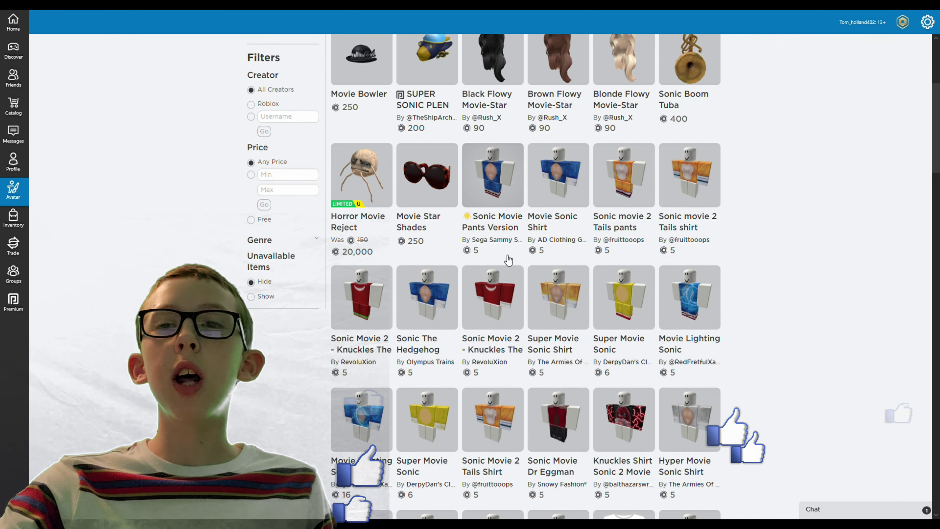
scroll(500, 255, up, 6)
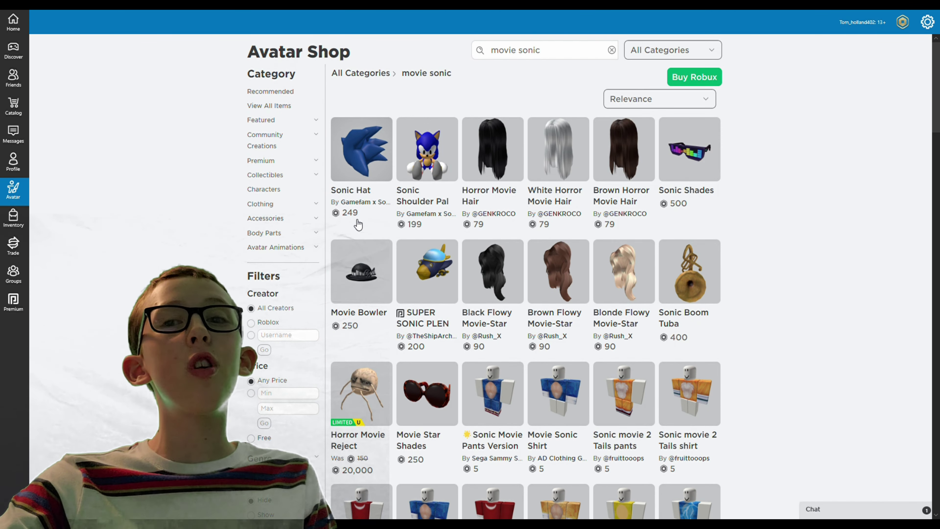
click(367, 172)
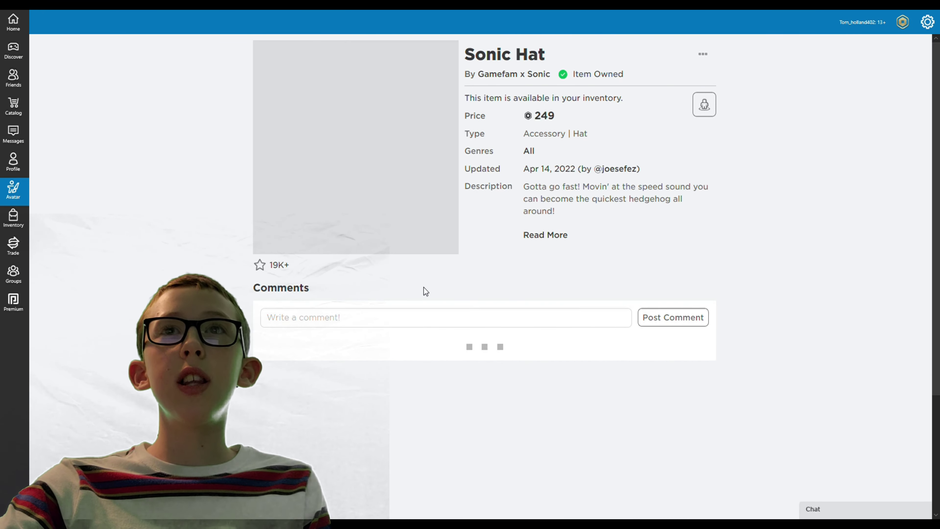
click(418, 240)
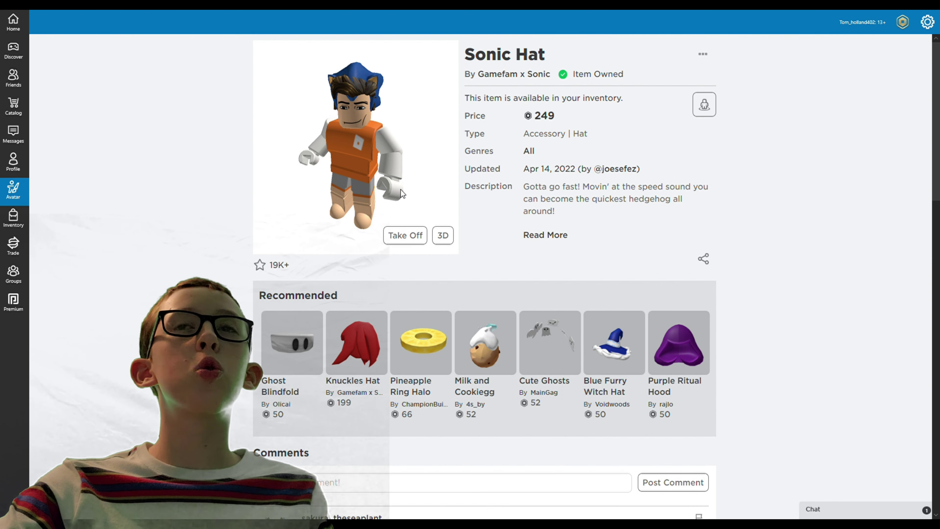
click(419, 236)
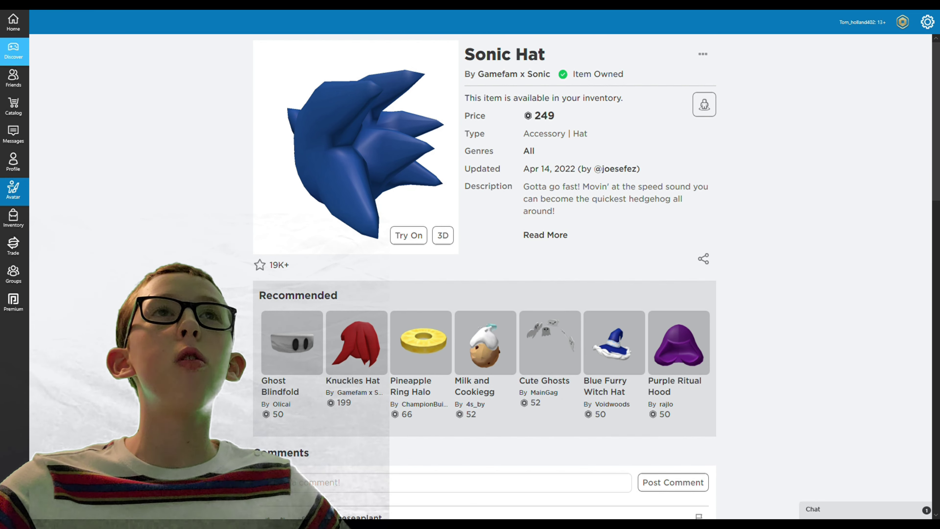
Step: Return to the Avatar Shop results and replace the search with "eyes"
key(alt+Left)
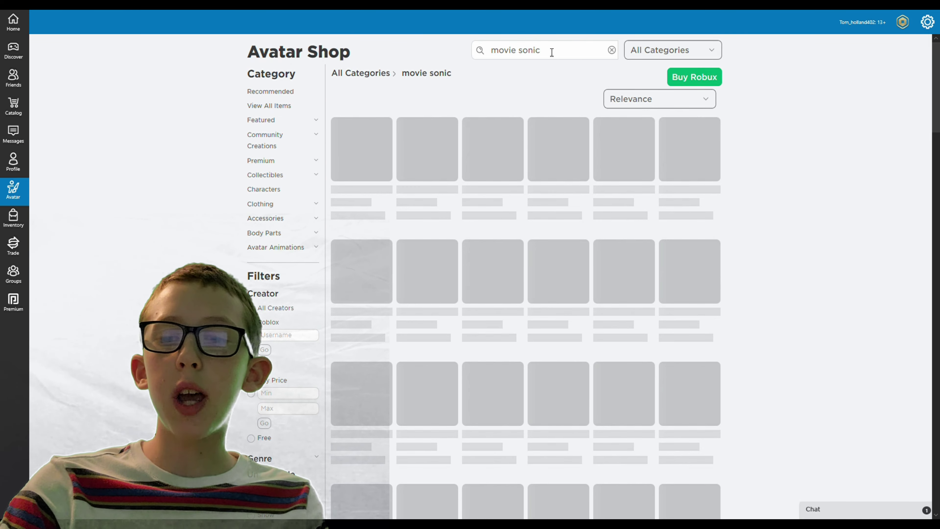
click(554, 53)
key(BackSpace)
key(BackSpace)
key(BackSpace)
key(BackSpace)
key(BackSpace)
key(BackSpace)
key(BackSpace)
key(BackSpace)
key(BackSpace)
key(BackSpace)
key(BackSpace)
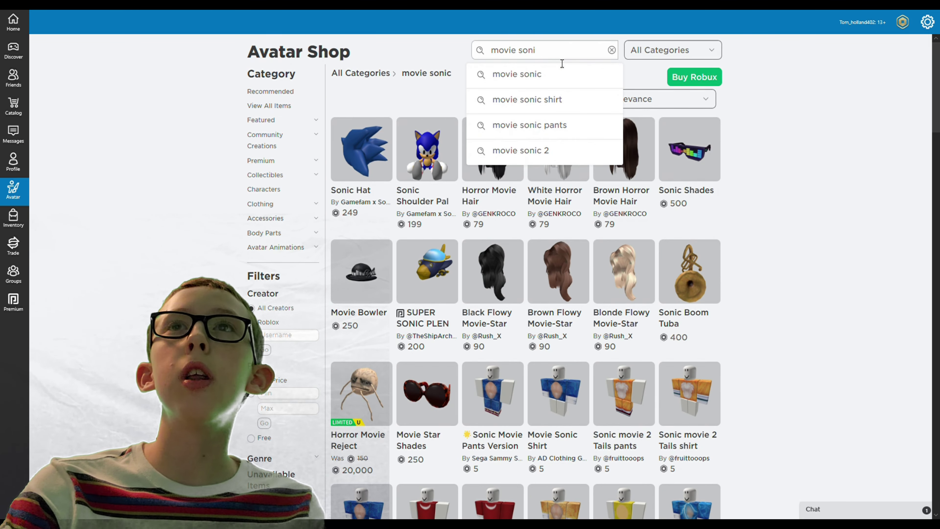
text(eyes)
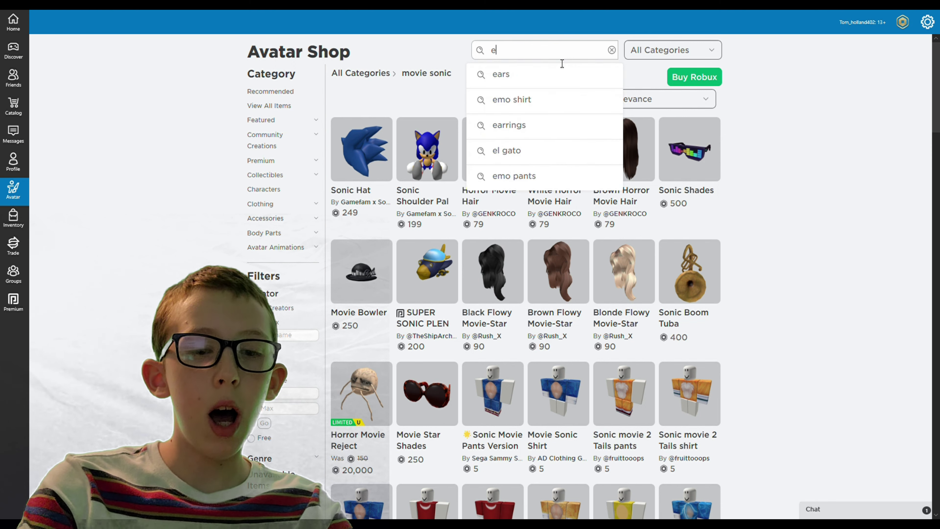
key(Return)
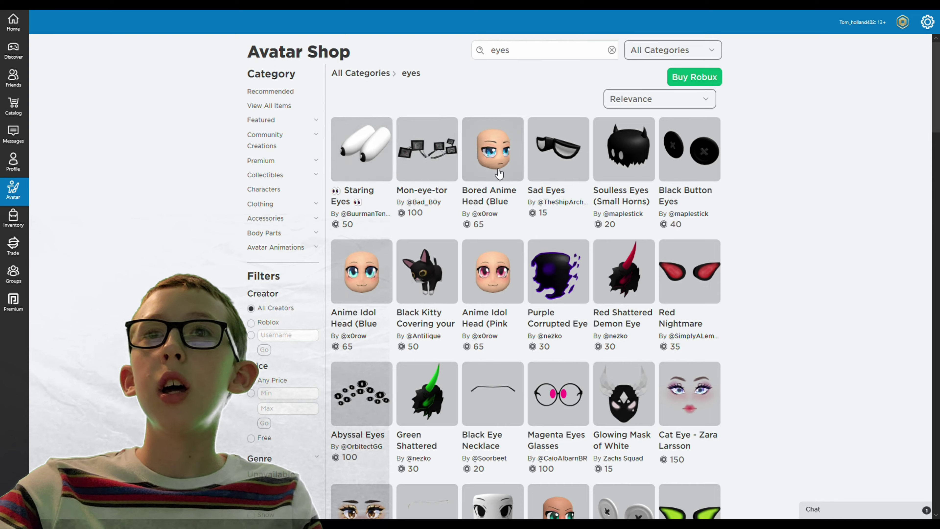
Step: Find the Bright Green Eye Patch among the eyes results and open its item page
scroll(510, 236, down, 5)
scroll(592, 298, down, 3)
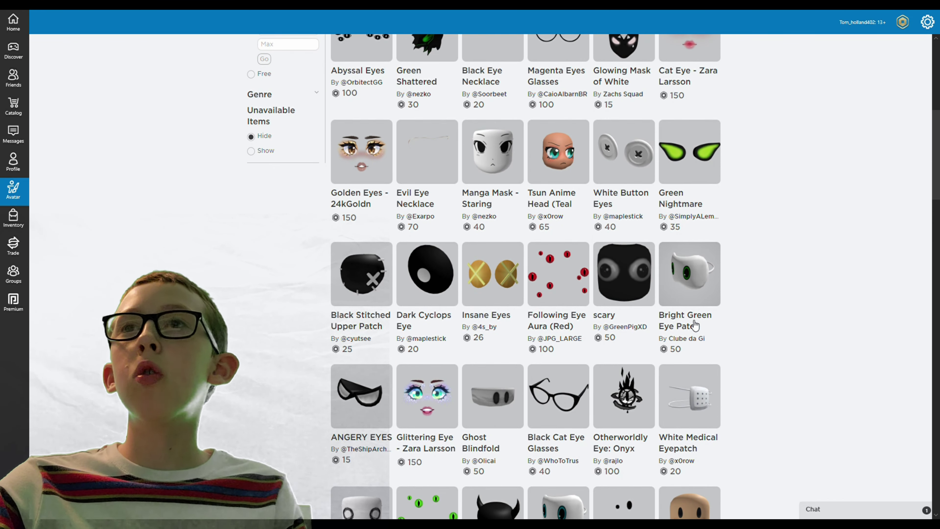
click(679, 281)
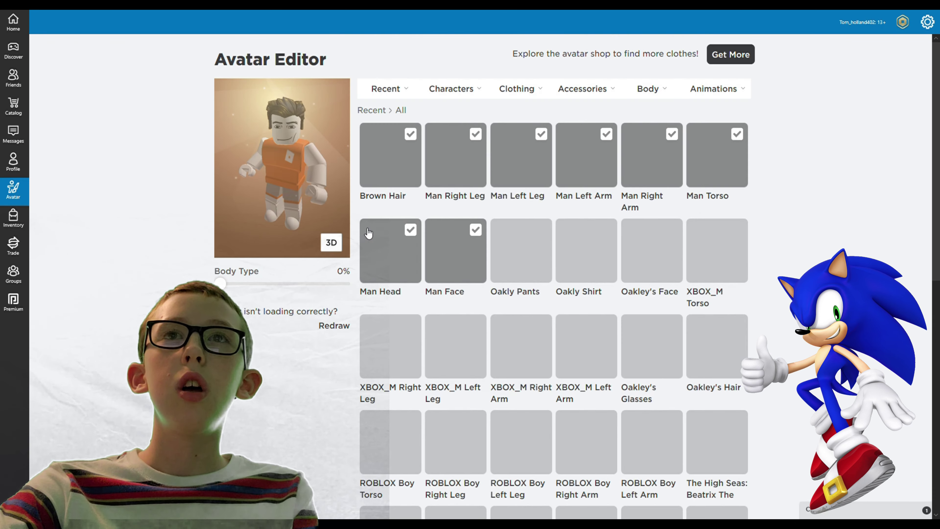
Step: Take the Man right leg, left leg, left arm, right arm and torso off the avatar
click(439, 163)
click(520, 158)
click(586, 155)
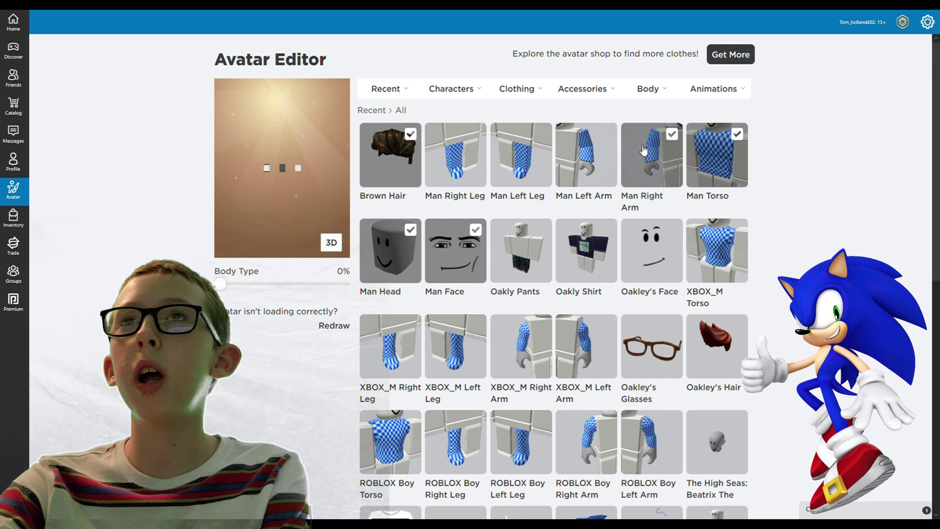
click(644, 150)
click(716, 156)
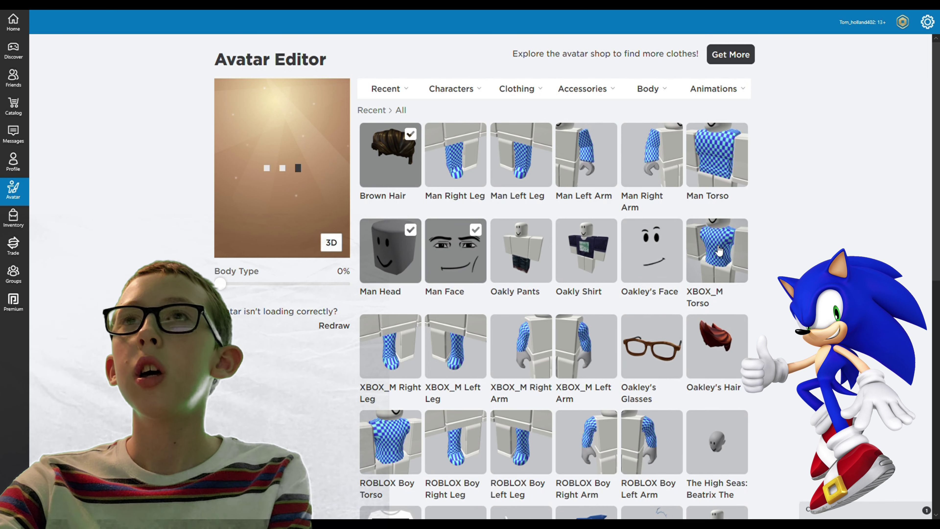
Step: Equip the XBOX_M Torso and the ROBLOX Boy right leg, left leg, right arm and left arm on the avatar
click(716, 259)
scroll(716, 259, down, 4)
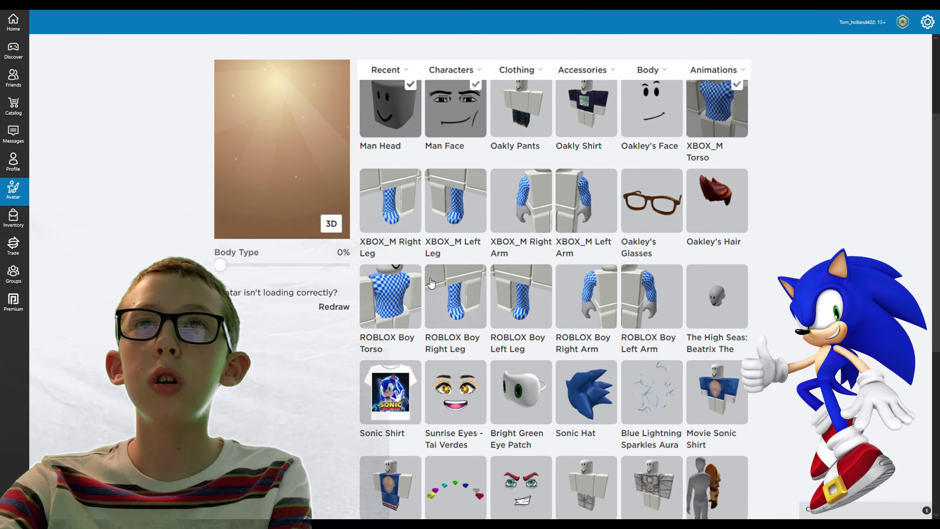
click(456, 299)
click(516, 307)
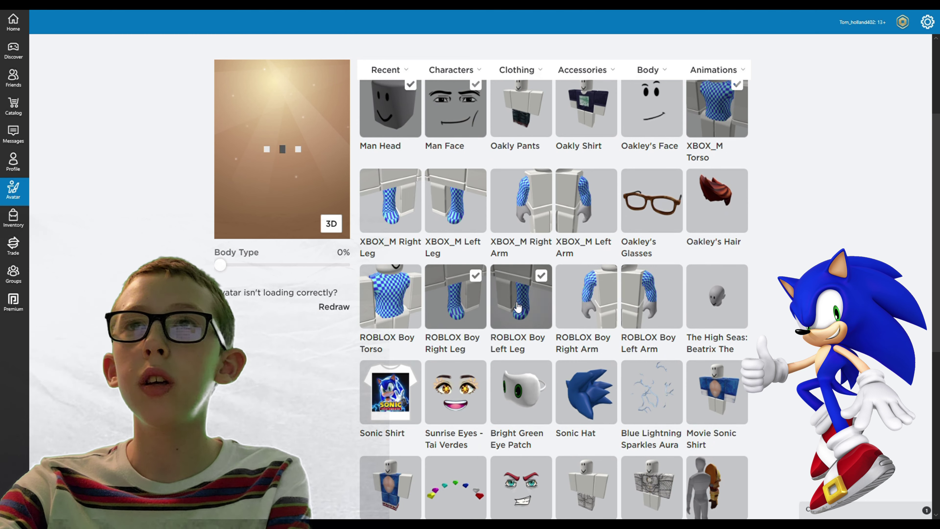
click(585, 301)
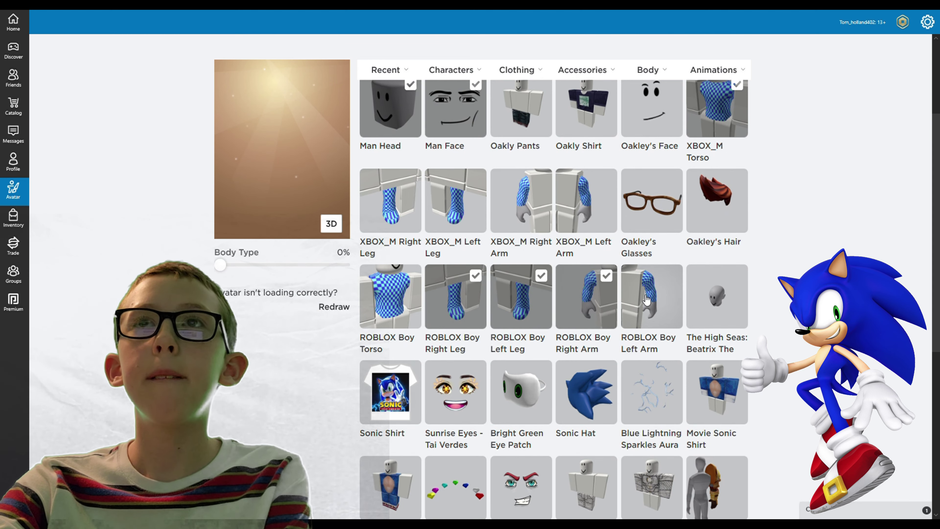
click(646, 300)
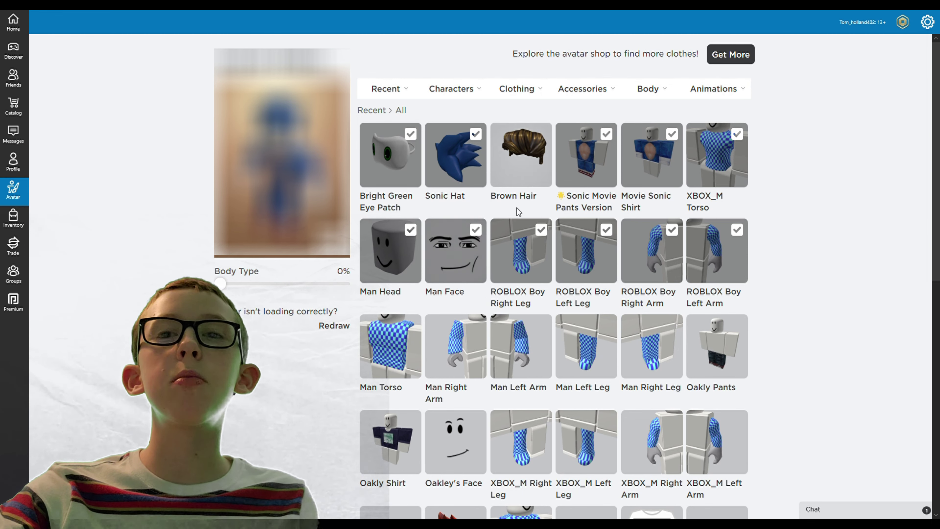
Step: Change the avatar's face to Sunrise Eyes - Tai Verdes from the recent items
scroll(405, 234, down, 4)
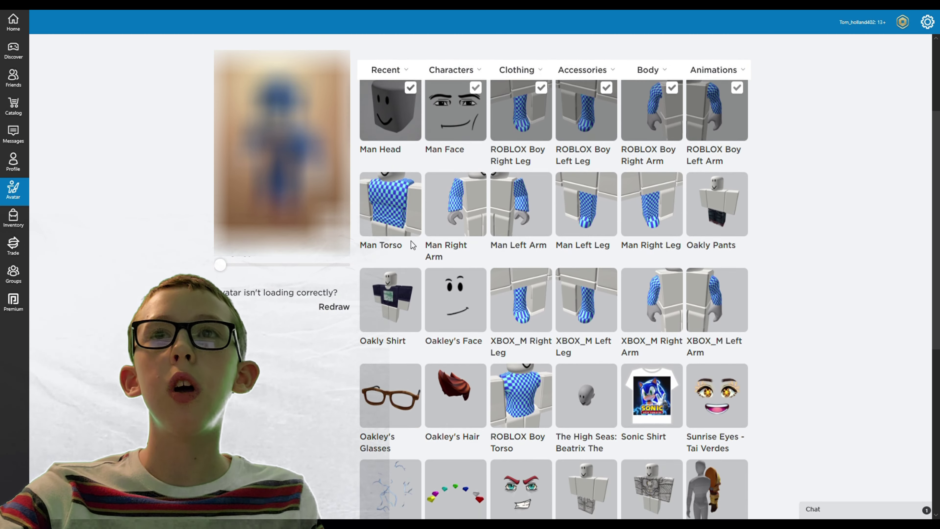
scroll(590, 351, down, 4)
scroll(717, 343, up, 2)
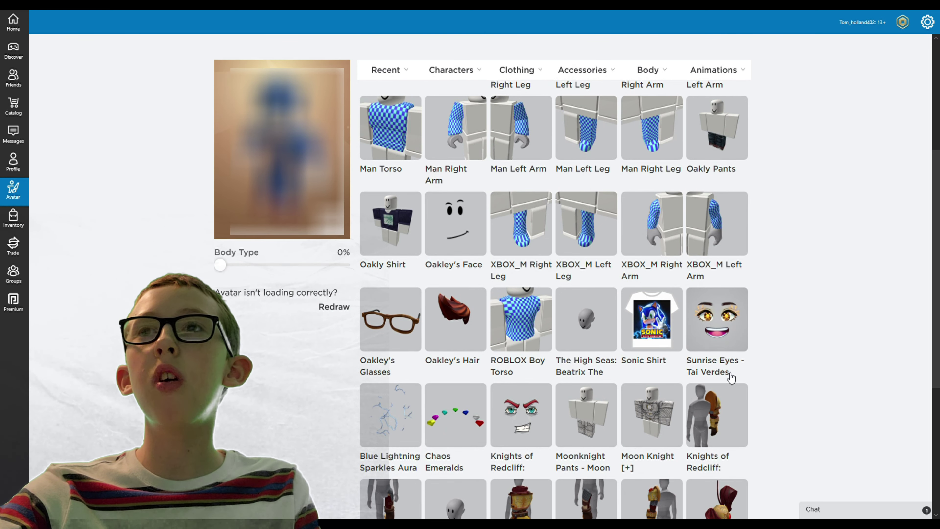
click(722, 328)
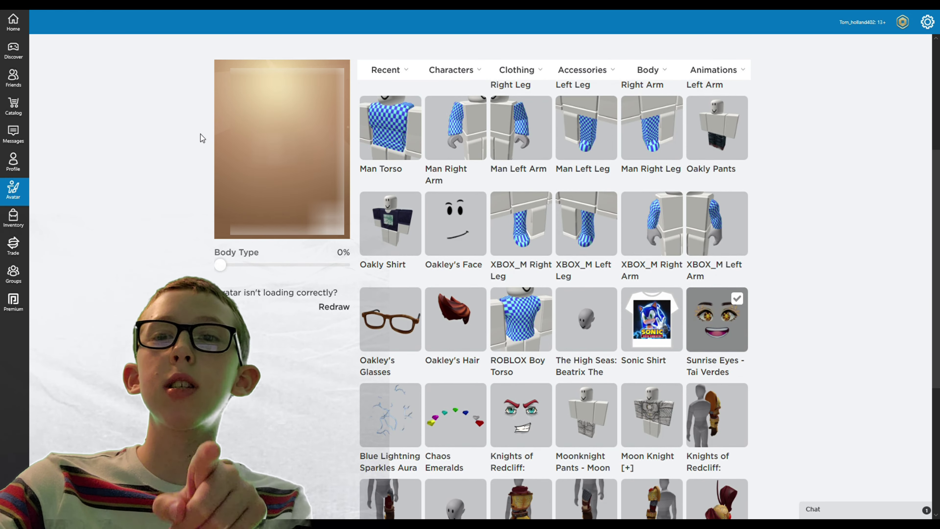
scroll(187, 215, up, 6)
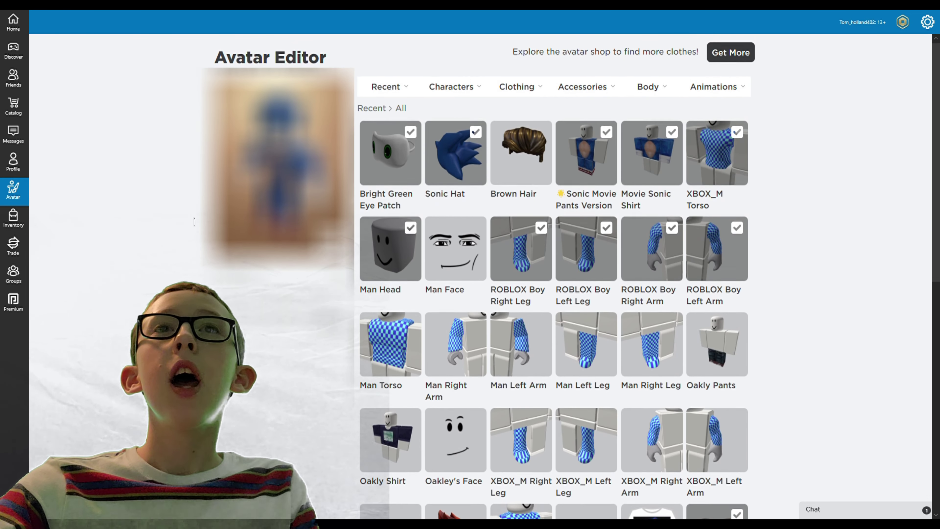
Step: Equip the Blue Lightning Sparkles Aura from the recent items on the avatar
scroll(516, 205, down, 12)
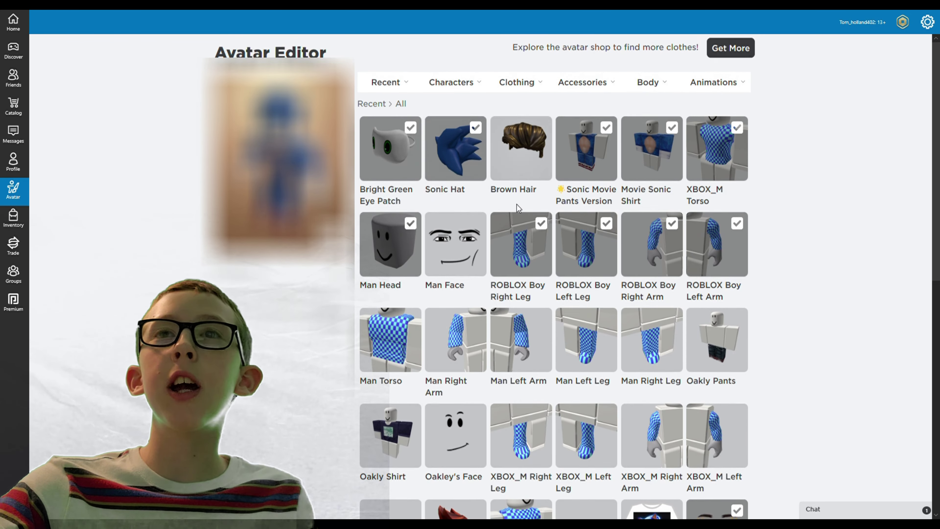
scroll(529, 455, up, 4)
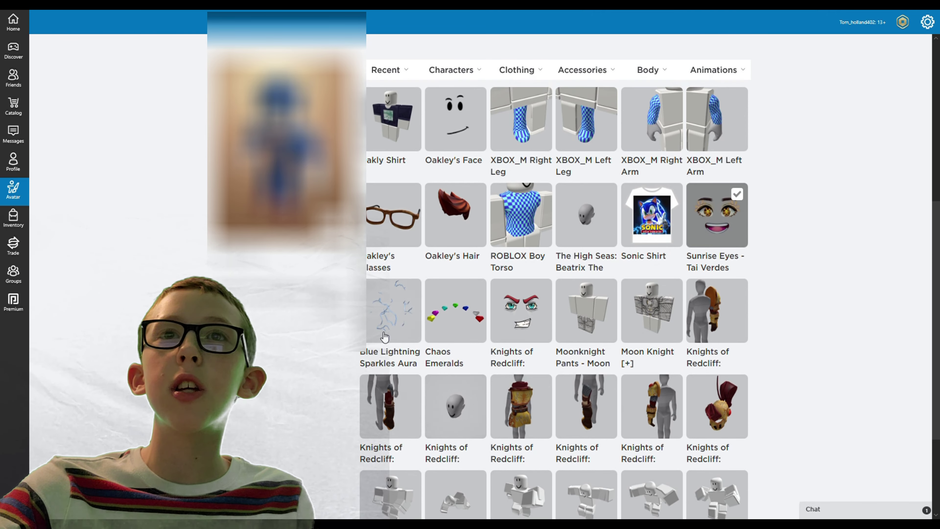
click(391, 321)
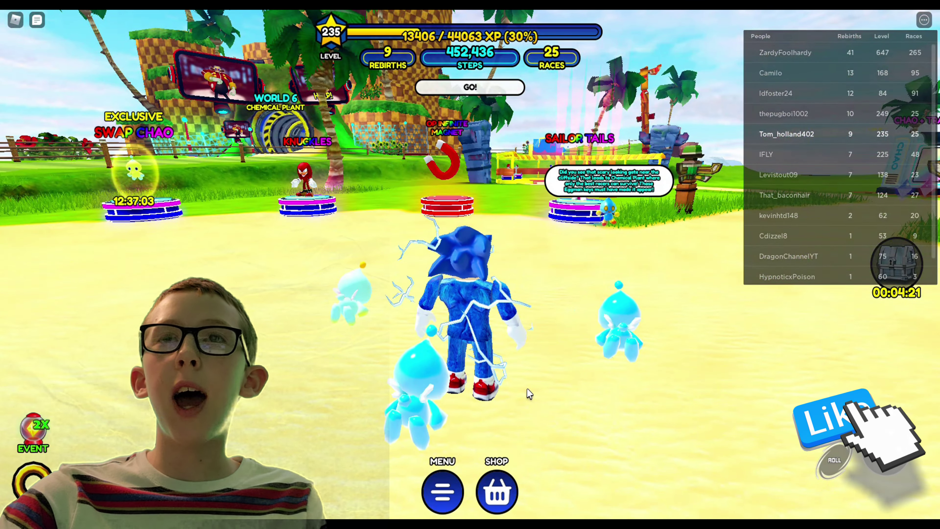
Step: Turn the camera around the avatar in the Sonic game to view the finished outfit from the front
right_click(527, 389)
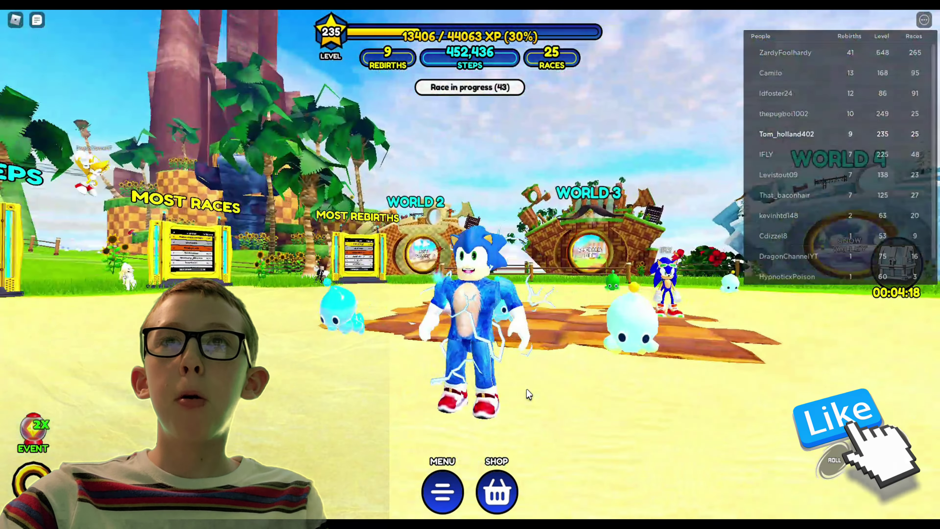
Step: Inspect the avatar's face, hair and torso up close from the front
right_click(527, 390)
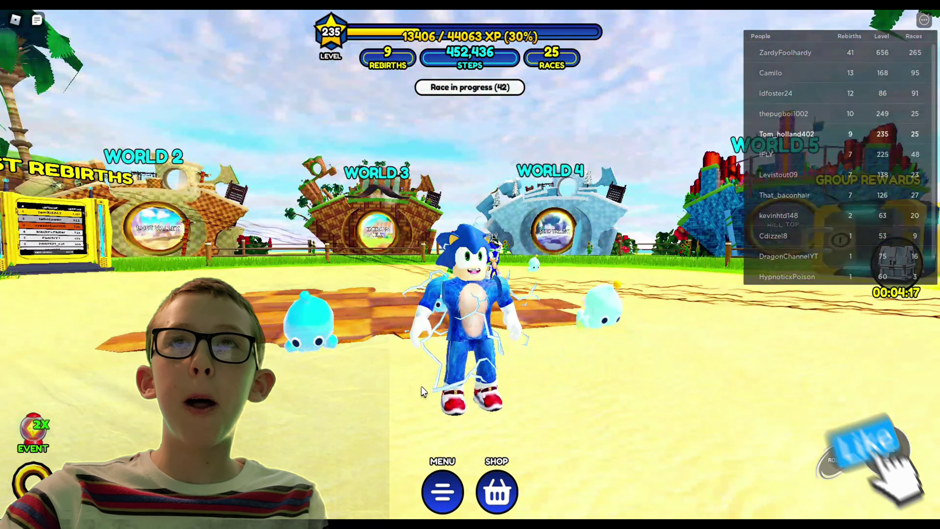
scroll(416, 390, up, 3)
right_click(563, 341)
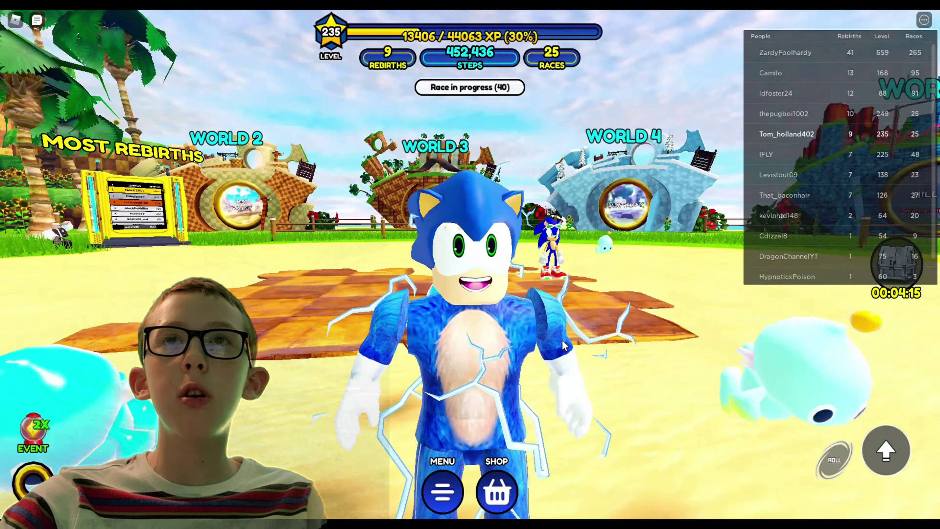
right_click(562, 341)
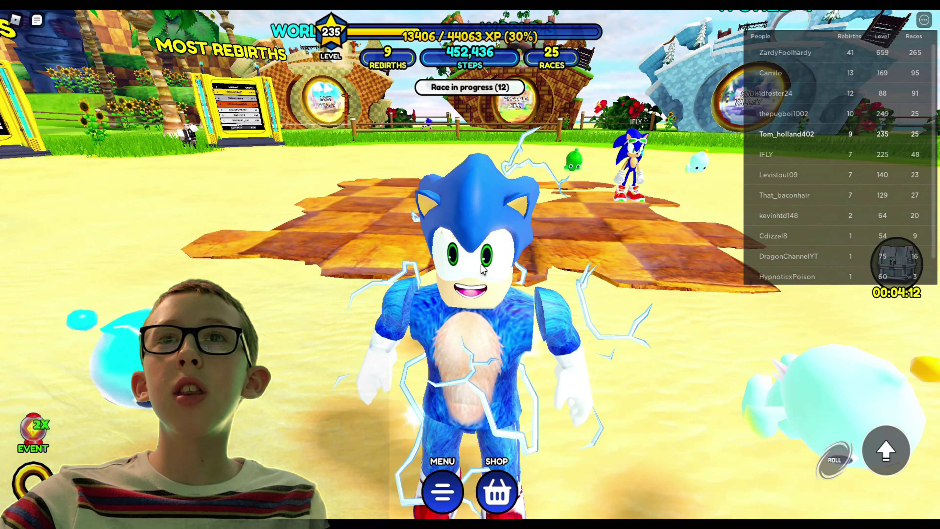
drag(481, 268, 519, 272)
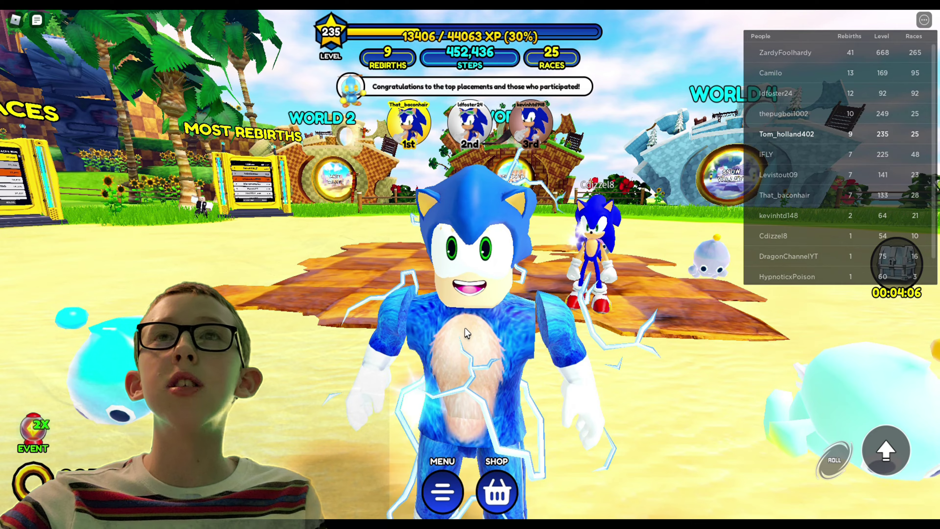
Step: View the full avatar from the back and both sides by circling the camera around it
scroll(467, 333, down, 3)
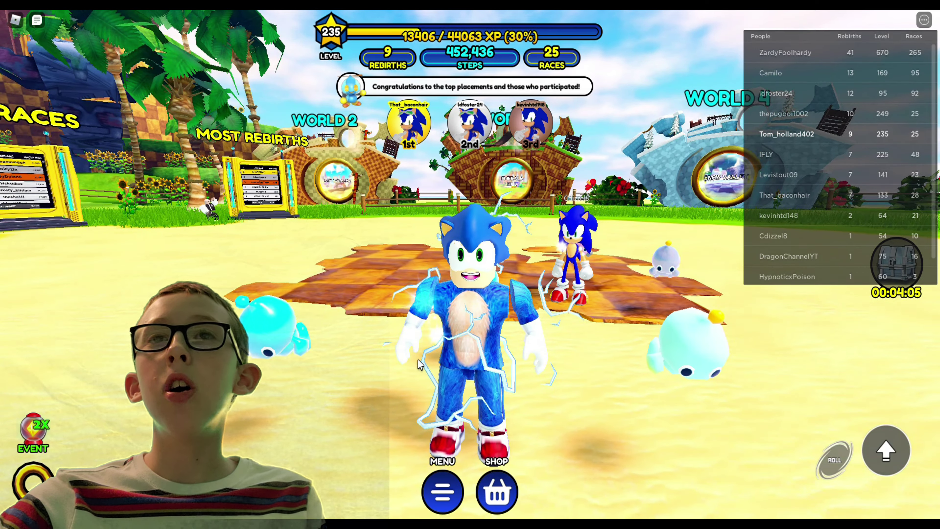
key(Right)
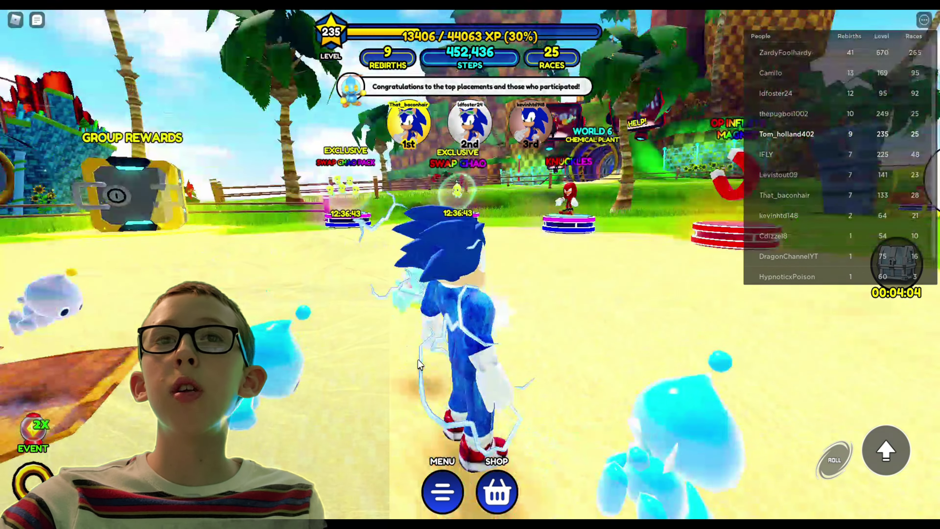
key(Left)
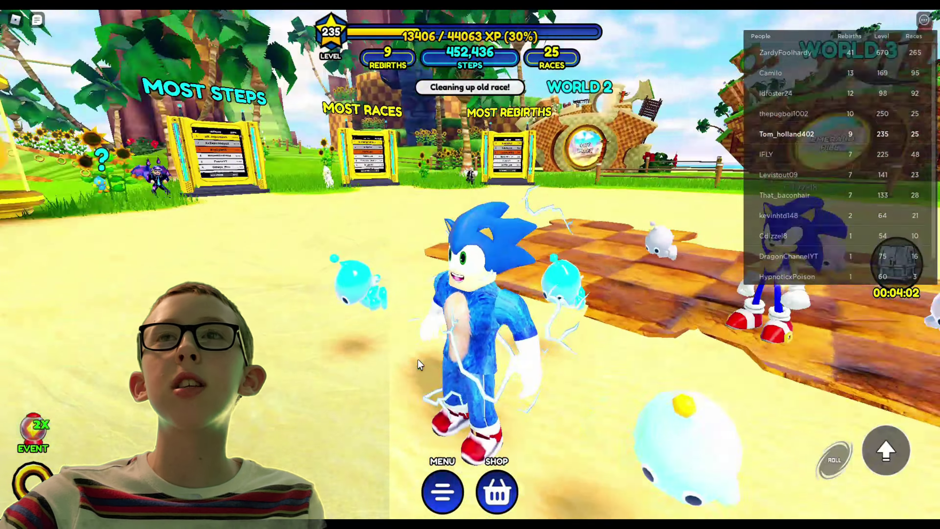
key(Right)
key(Left)
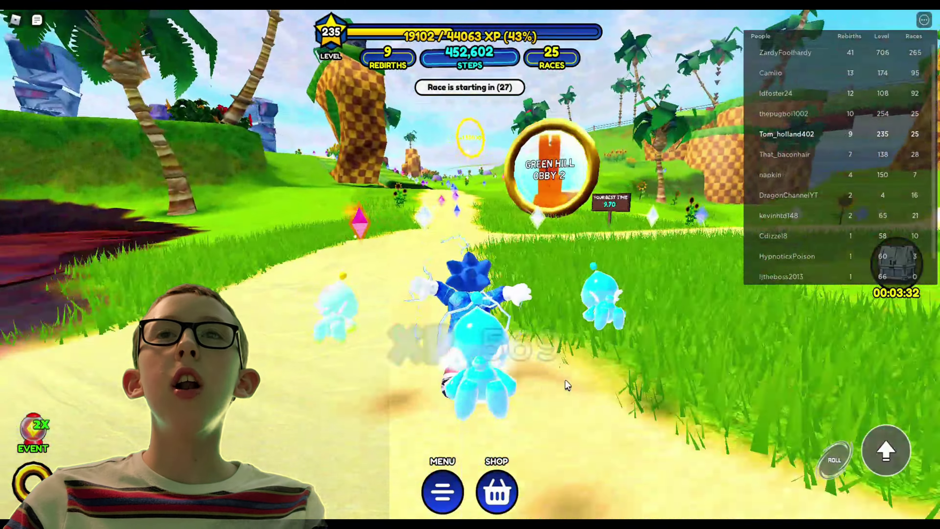
Step: Run the avatar along the path past Green Hill Obby 2, over the blocks and across the grassy hills to show it moving
key(w)
key(Left)
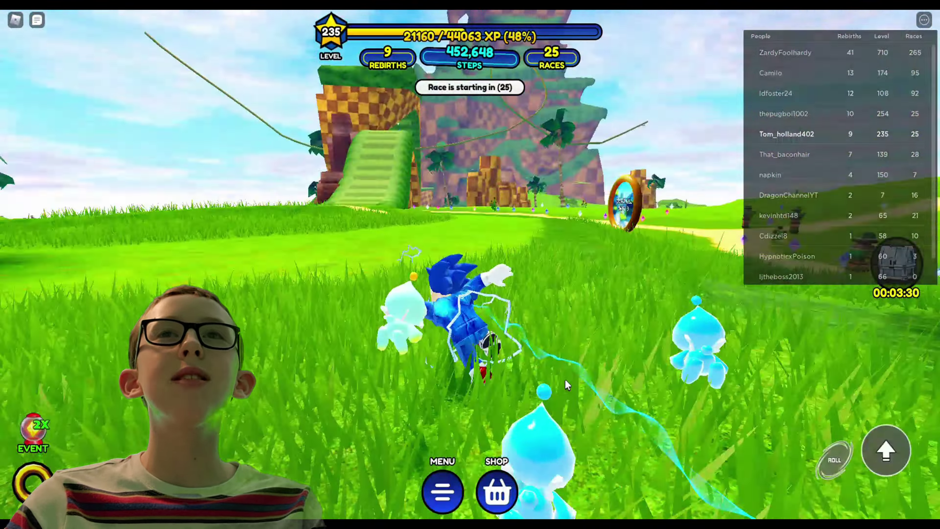
key(Right)
key(w)
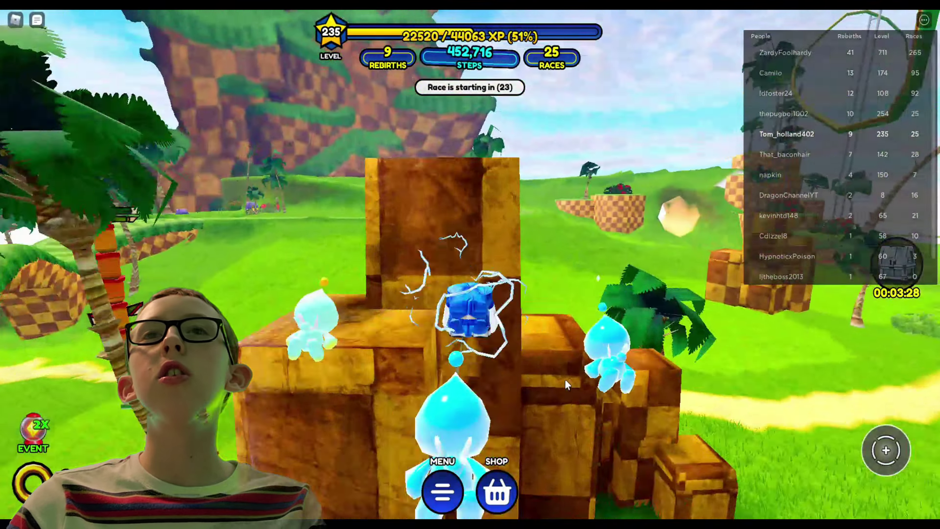
key(w)
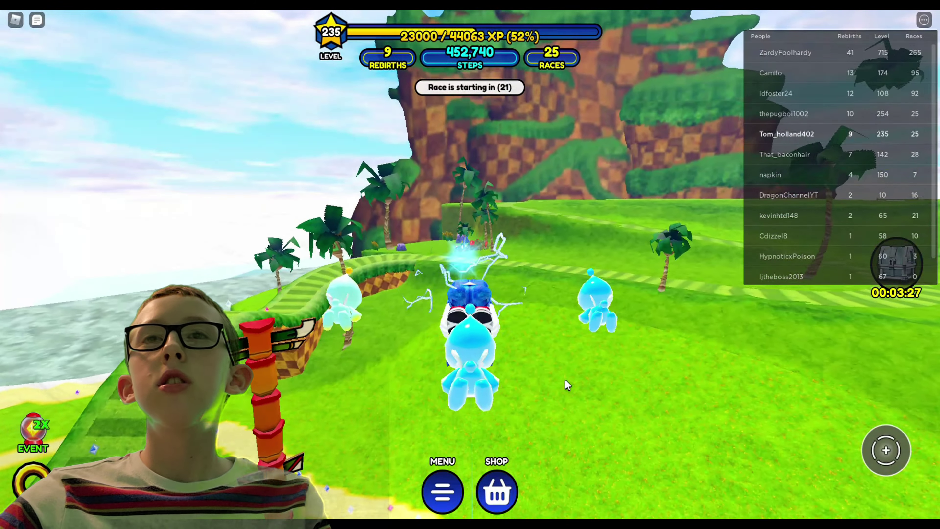
drag(566, 380, 553, 347)
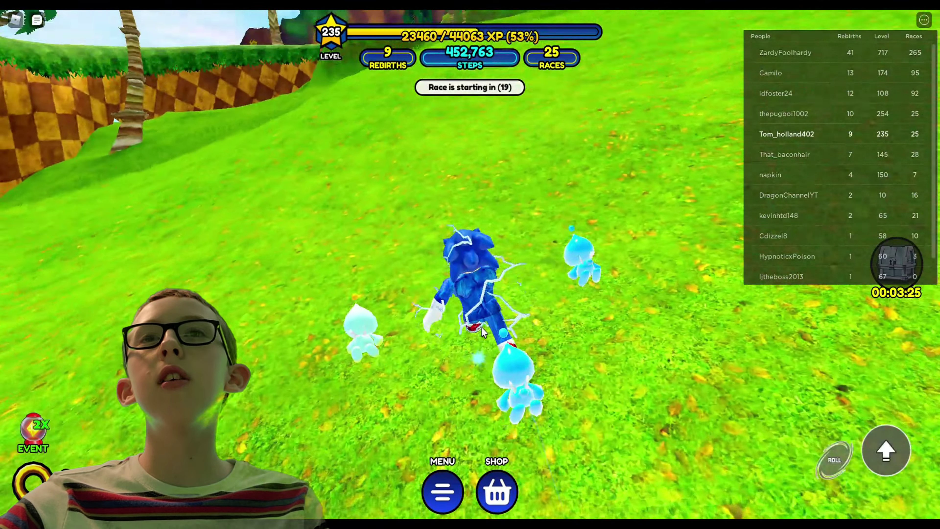